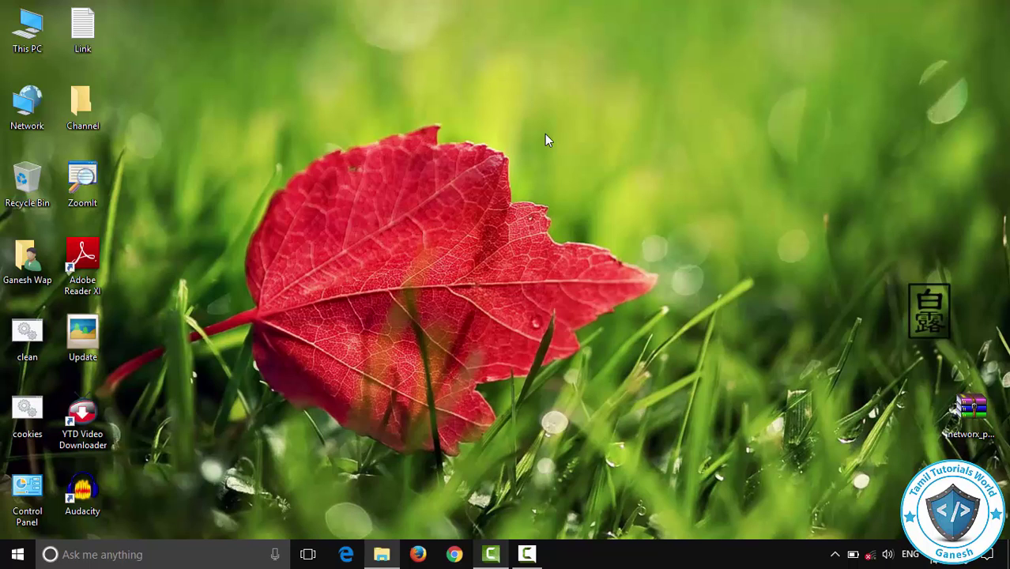
Check the Developer mode selection on the For developers page of the Update & security settings, and close Settings.
click(16, 554)
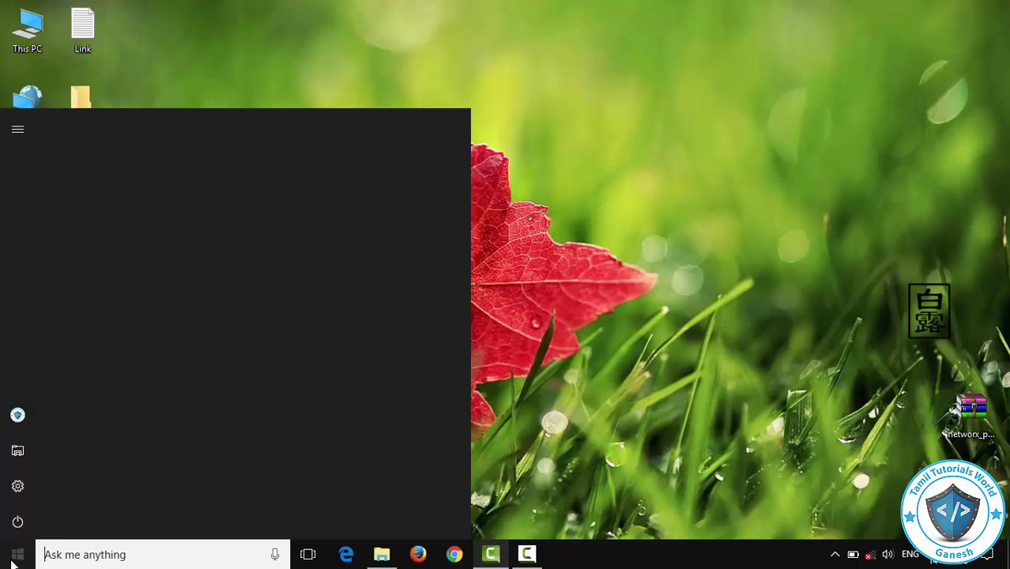
click(26, 487)
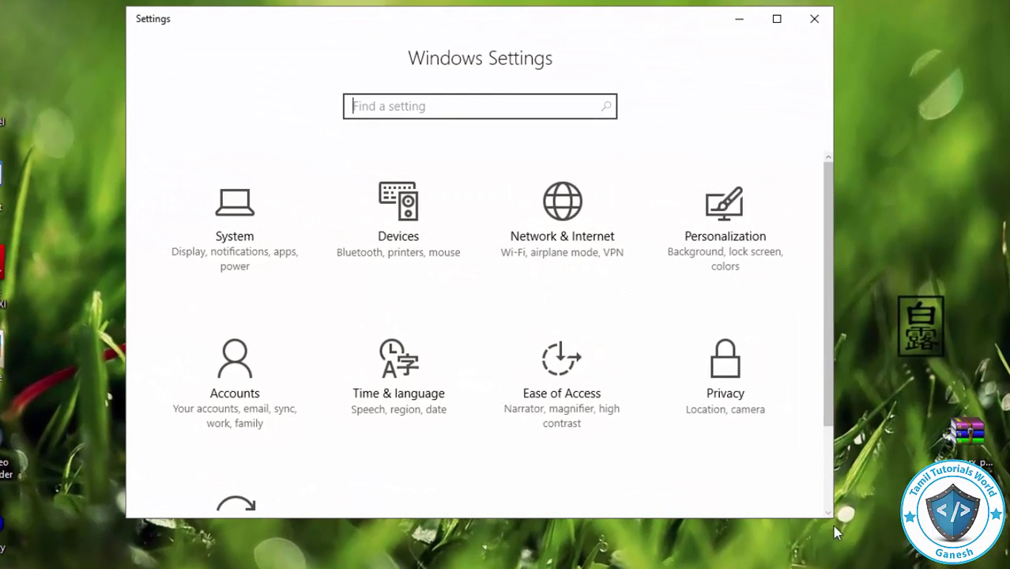
drag(832, 526, 853, 543)
scroll(593, 395, down, 2)
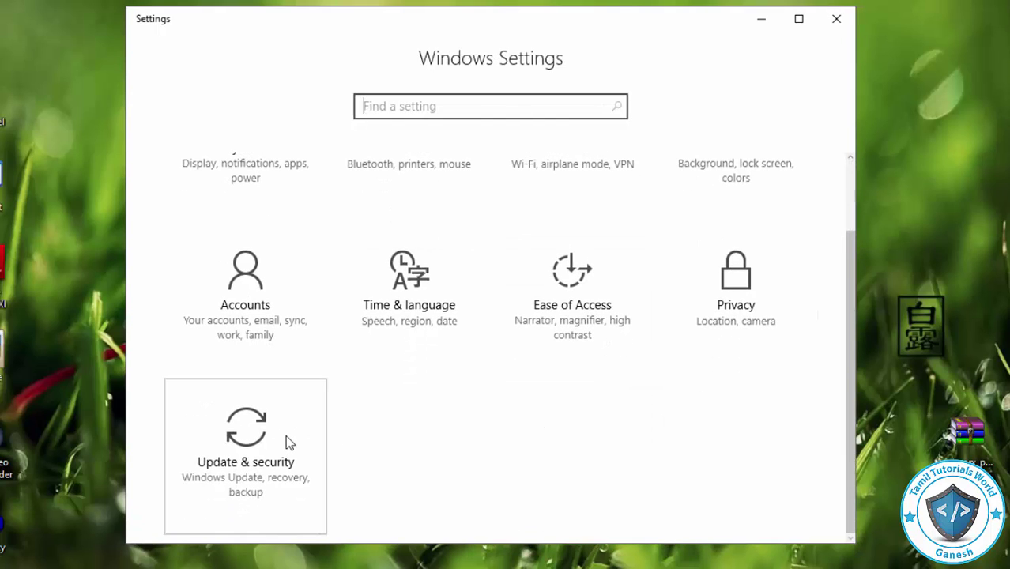
click(288, 443)
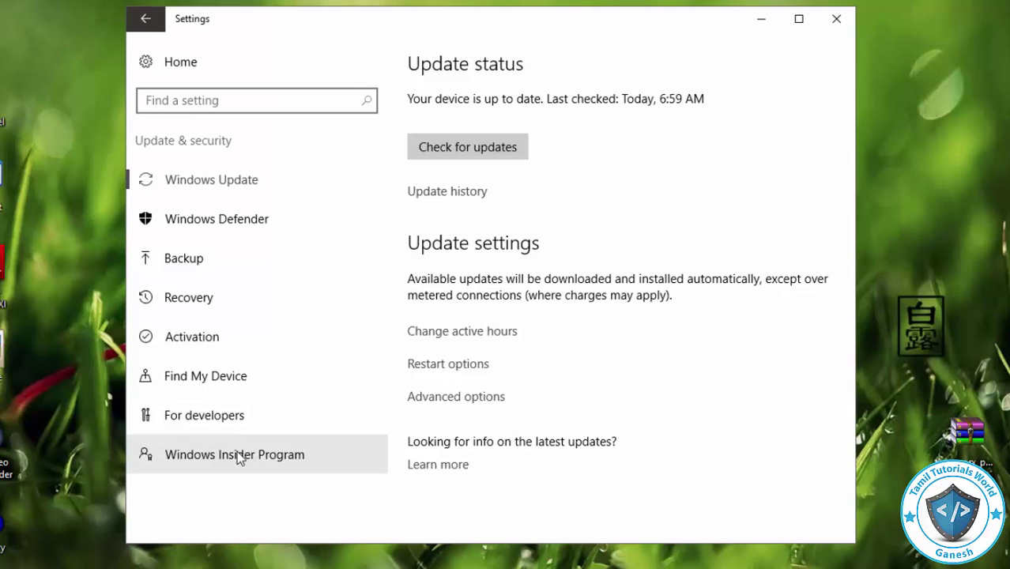
click(197, 421)
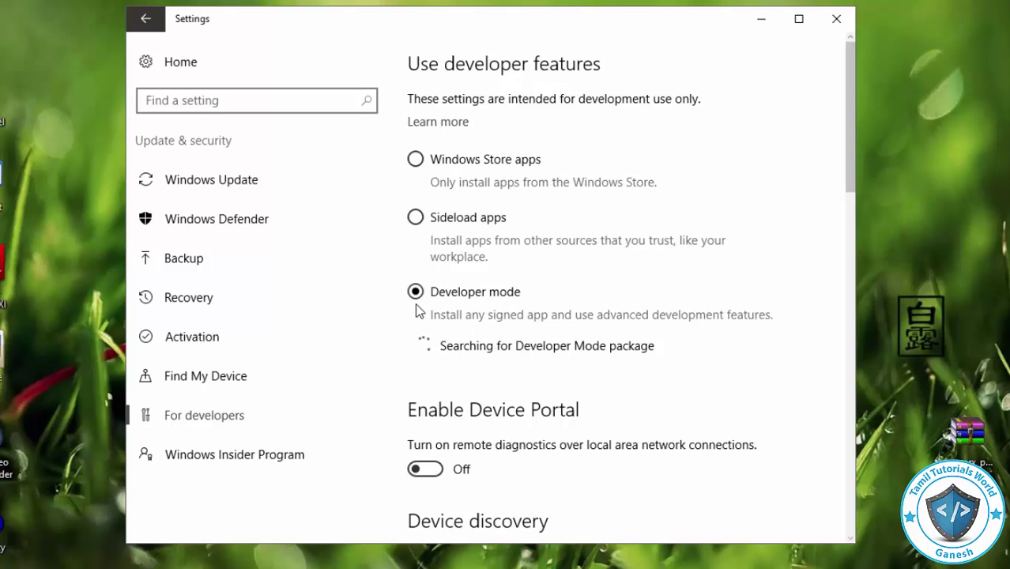
click(840, 32)
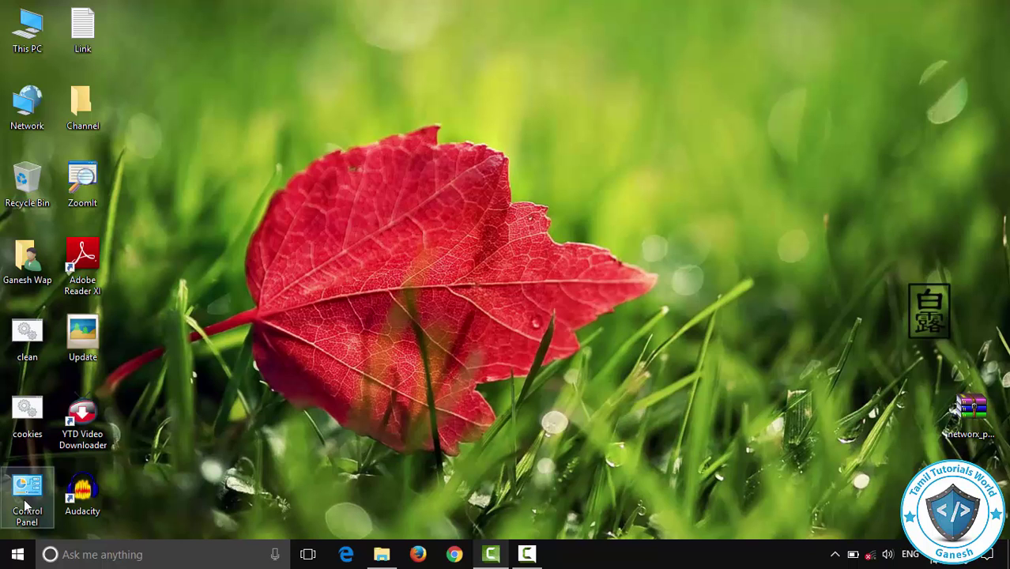
Open Control Panel in small icons view and bring up the Windows features list from Programs and Features.
double_click(28, 512)
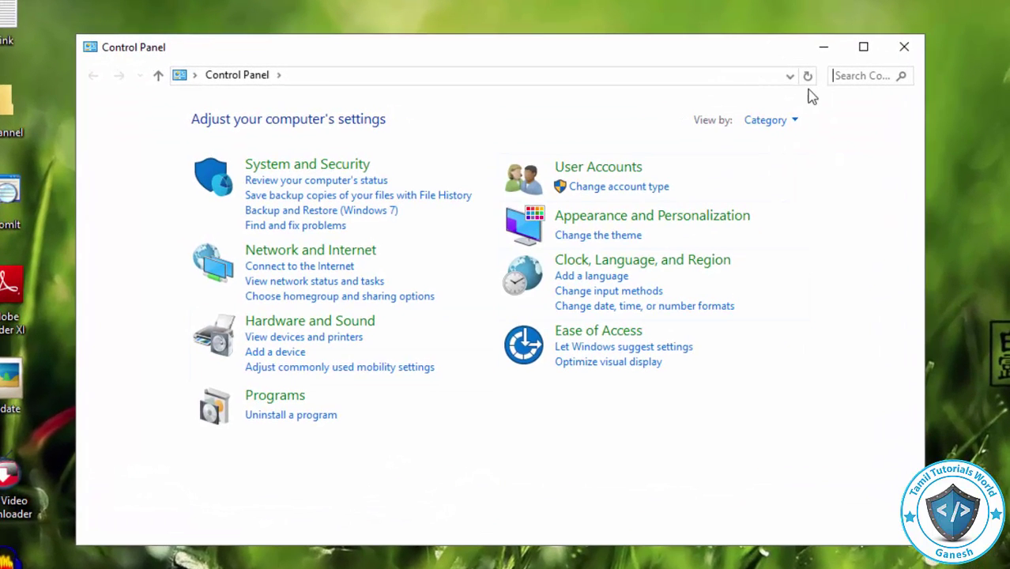
click(777, 123)
click(771, 190)
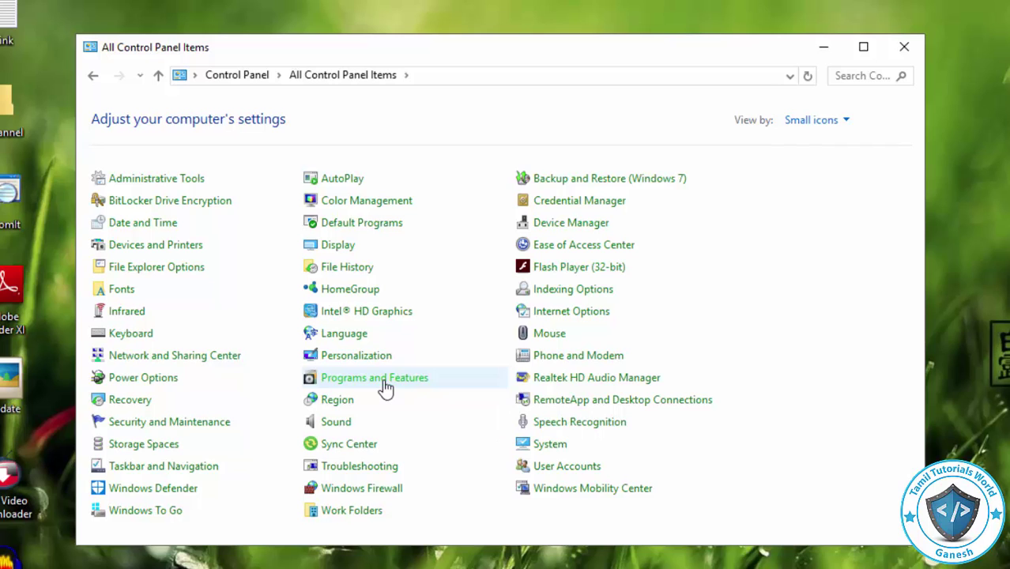
click(384, 381)
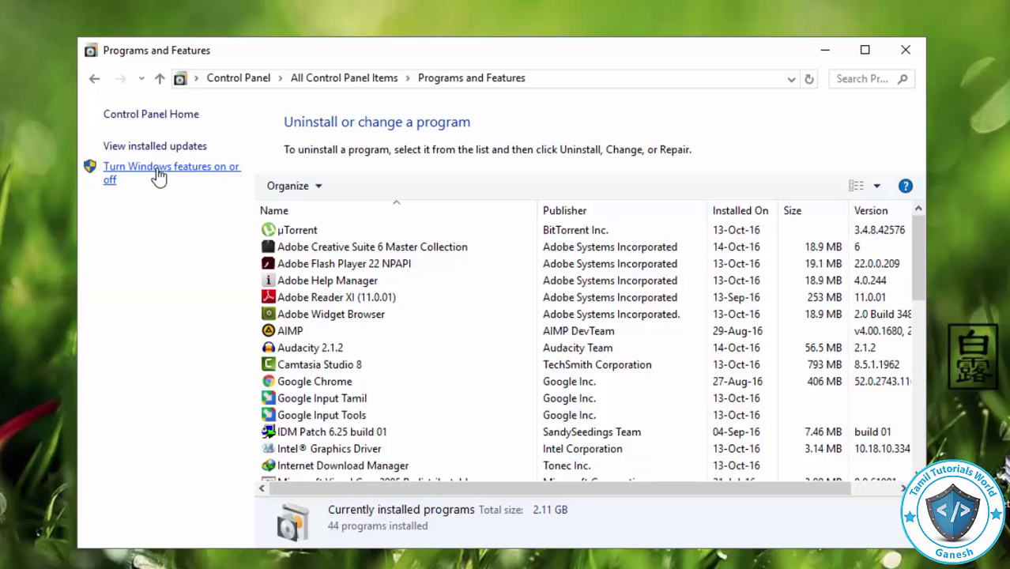
click(158, 172)
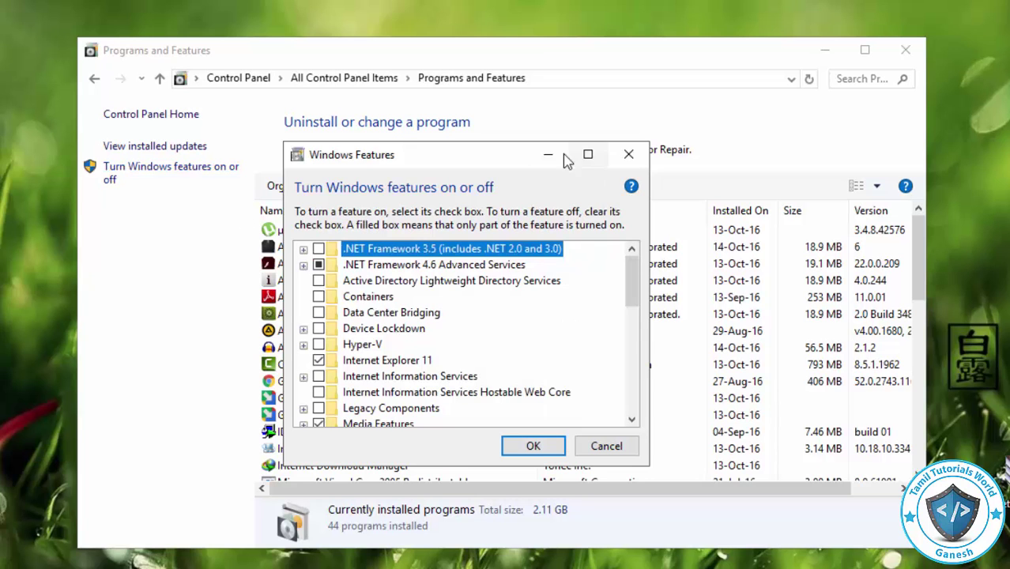
Enlarge the Windows Features dialog, accept it with Windows Subsystem for Linux (Beta) enabled, and close Programs and Features.
drag(531, 158, 548, 155)
drag(647, 273, 666, 373)
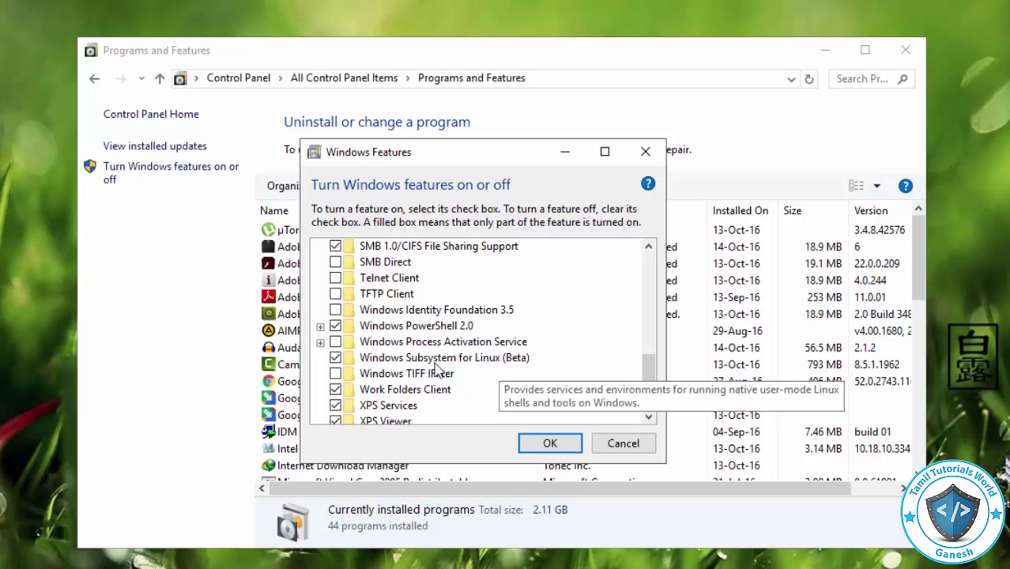
click(547, 444)
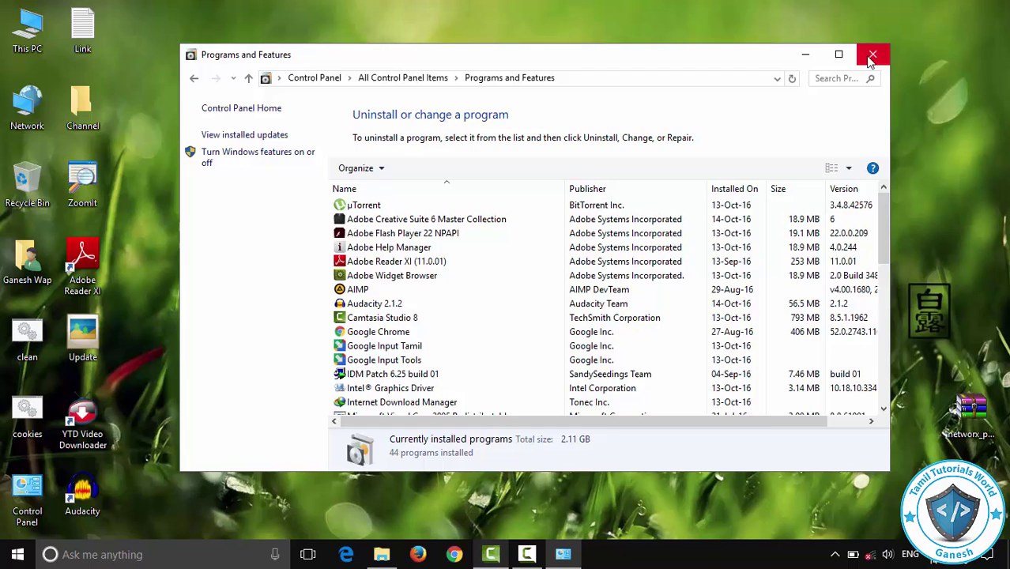
click(875, 53)
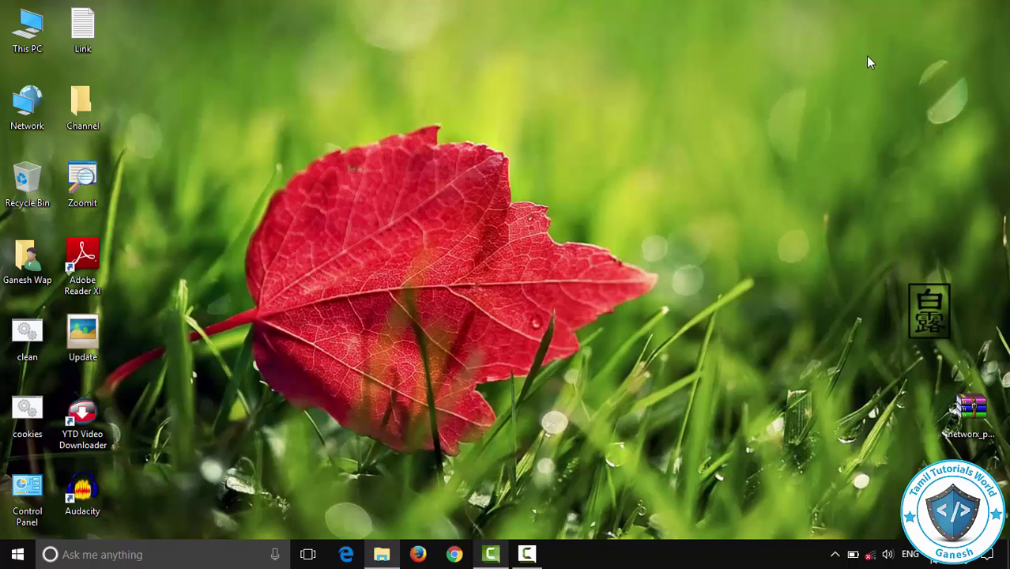
Open a non-administrator Command Prompt and start the Linux shell with the command bash.
right_click(17, 554)
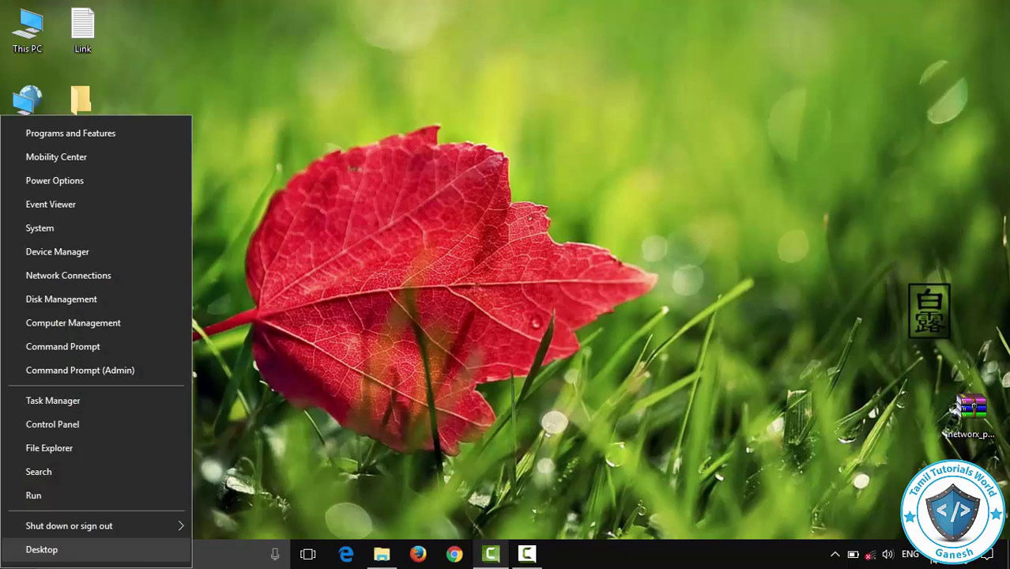
click(55, 347)
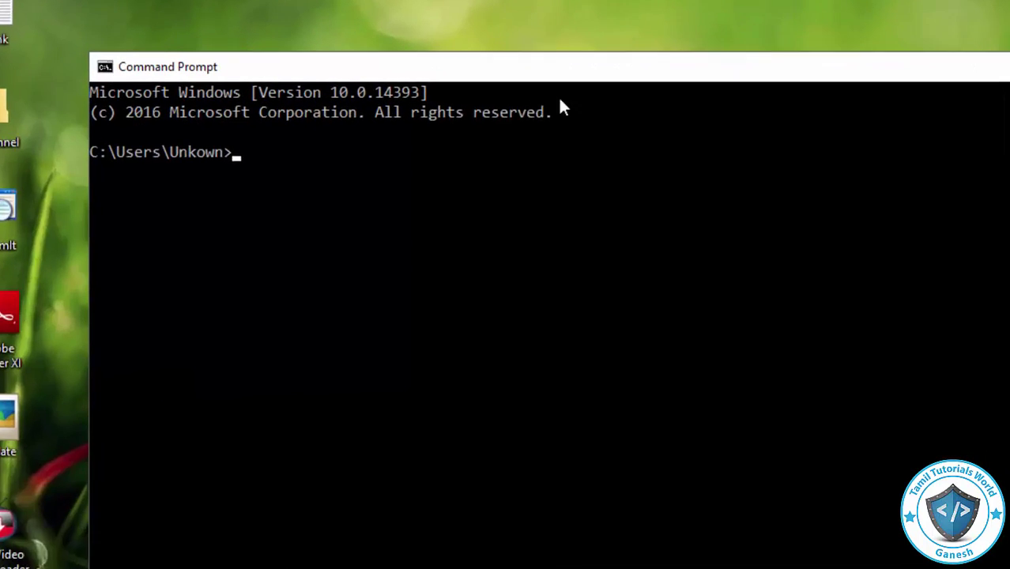
text(bash)
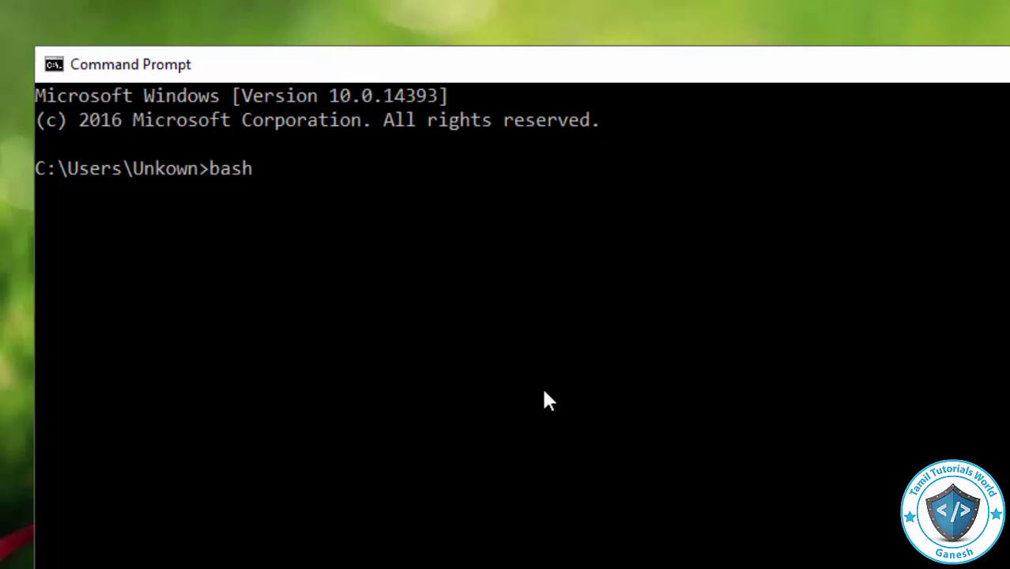
key(Return)
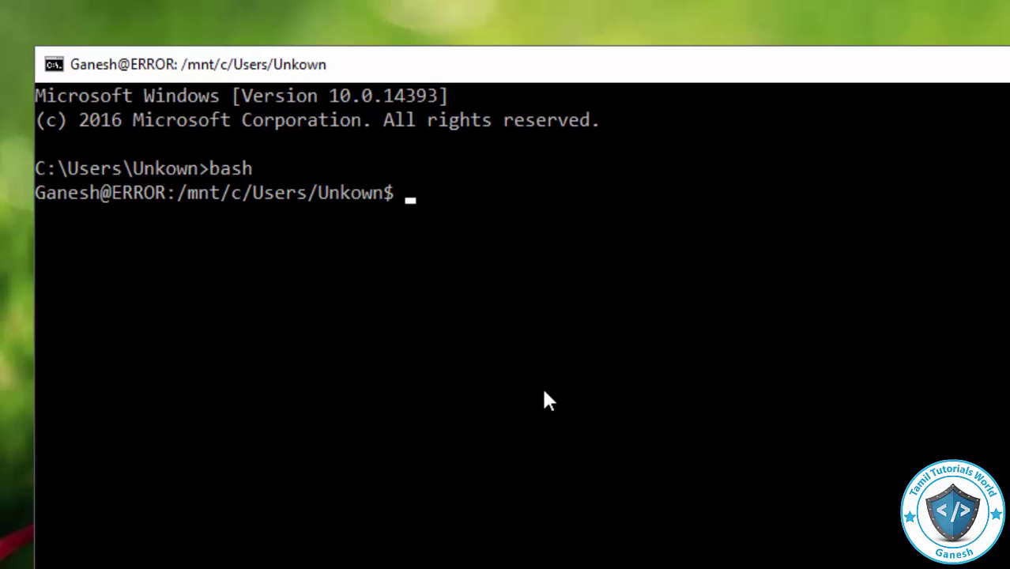
Run the Linux commands cal and "cowsay tamil tutorials World" in the bash shell.
text(cal)
key(Return)
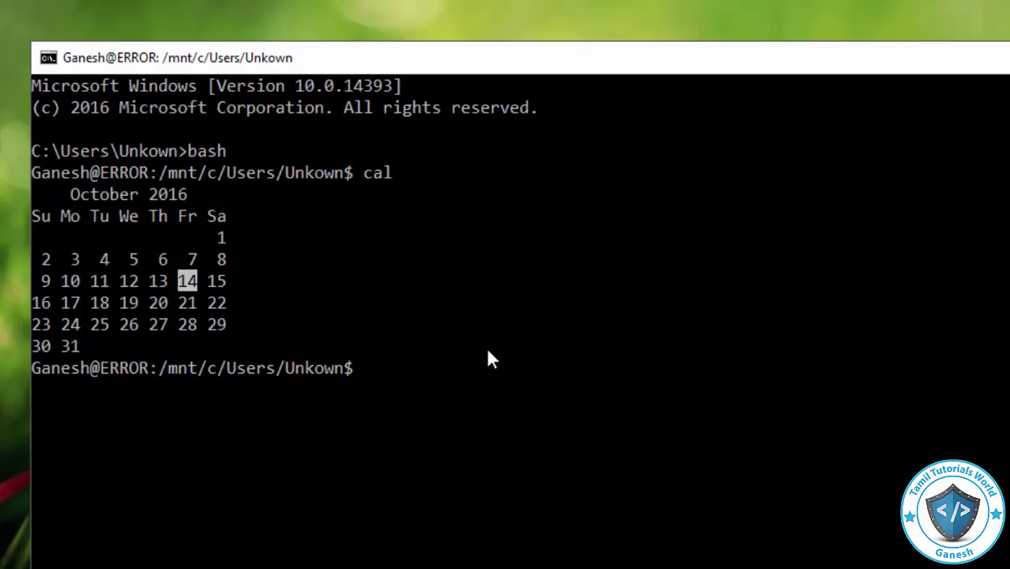
text(cowsay t)
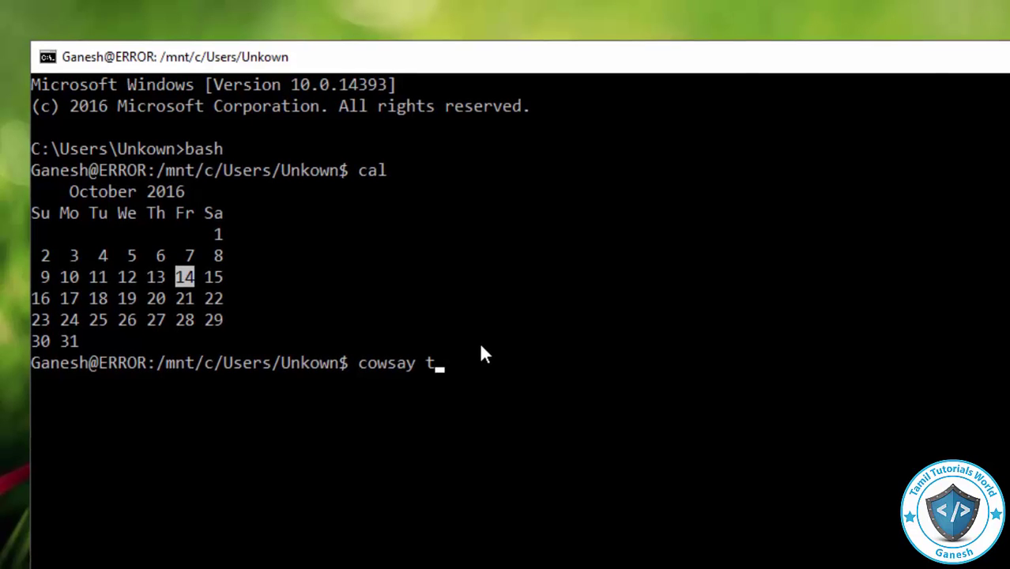
text(amil tutorials )
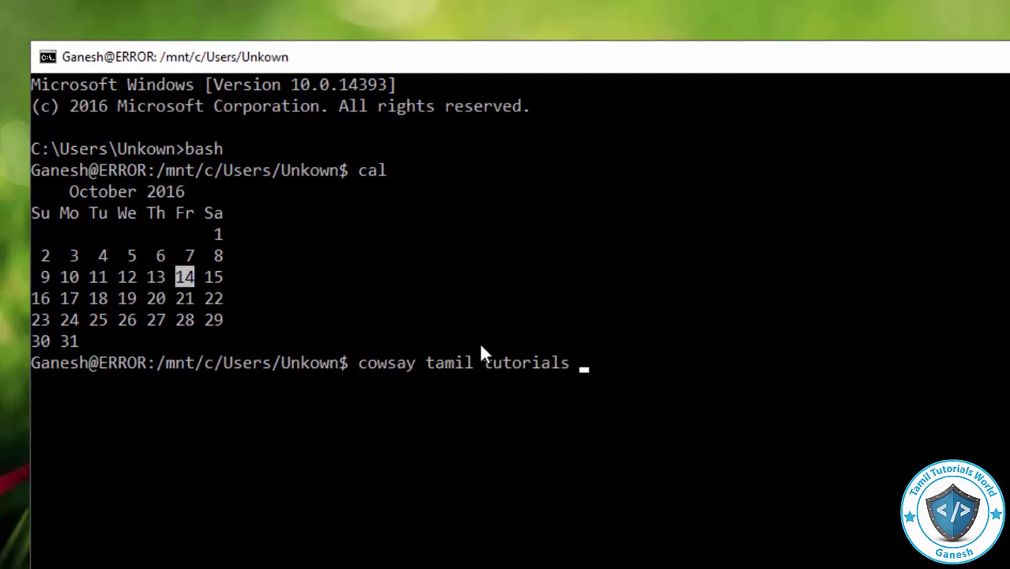
text(World)
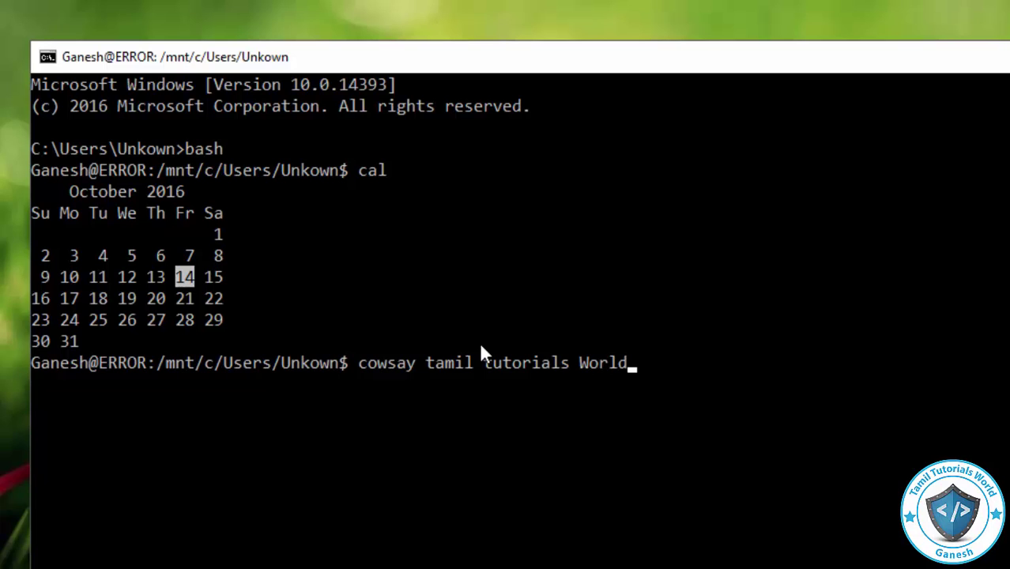
key(Return)
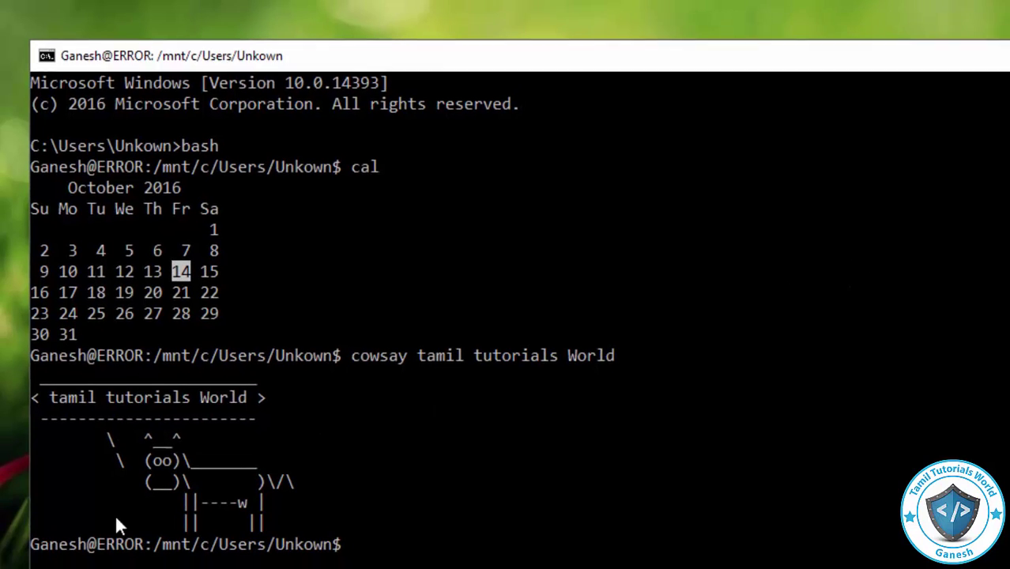
drag(45, 389, 253, 387)
click(365, 406)
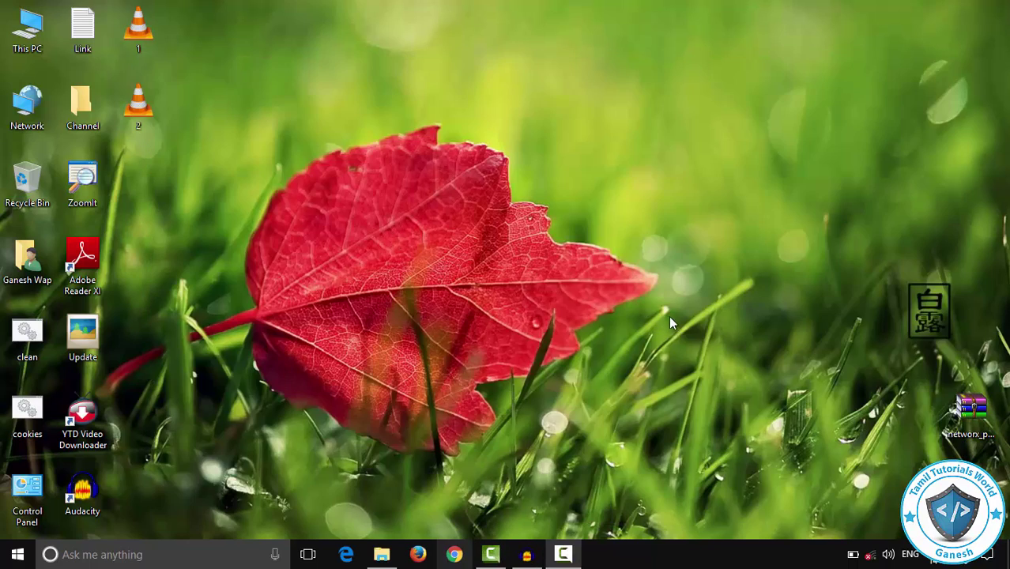
View the Update image from the desktop enlarged to examine the Windows update status, and close the viewer.
double_click(82, 338)
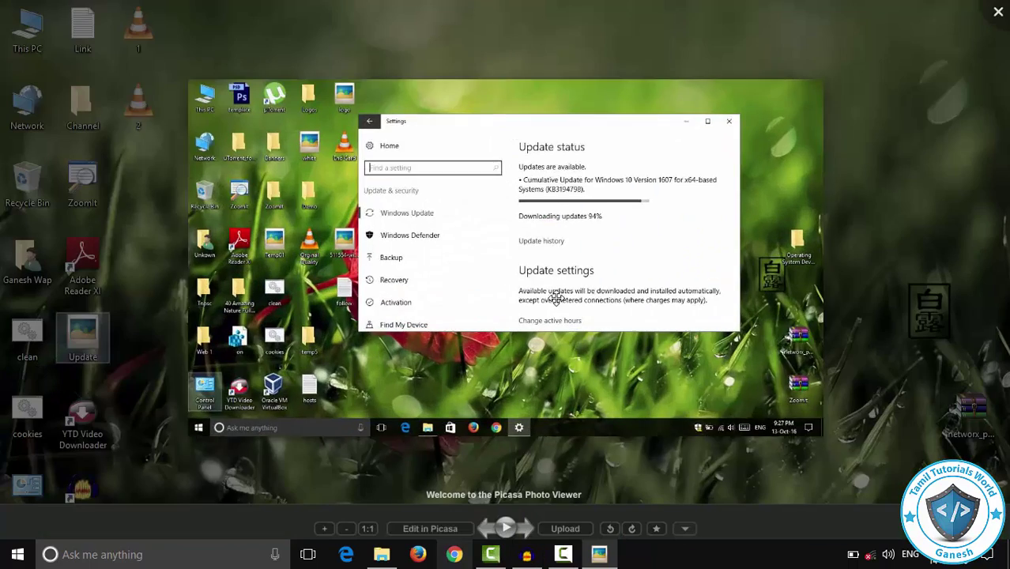
scroll(620, 338, up, 4)
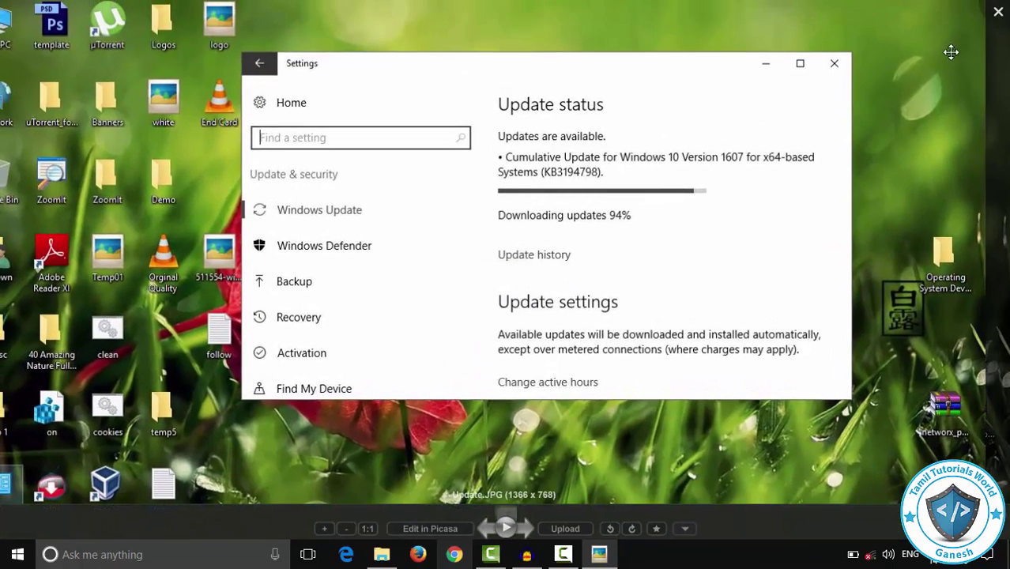
click(996, 18)
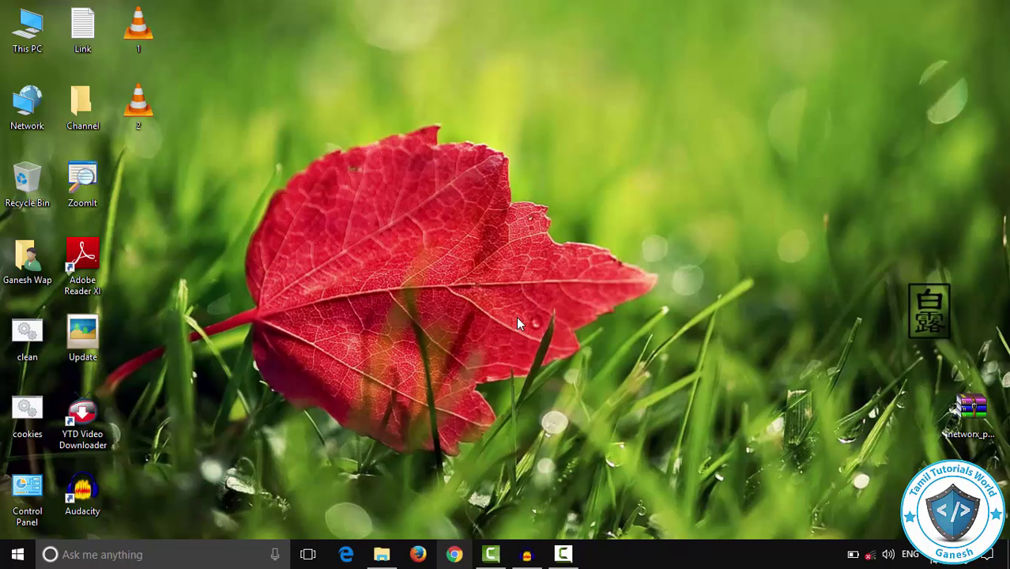
Launch Bash on Ubuntu on Windows from the installed apps to view its terminal, and close the window.
click(24, 554)
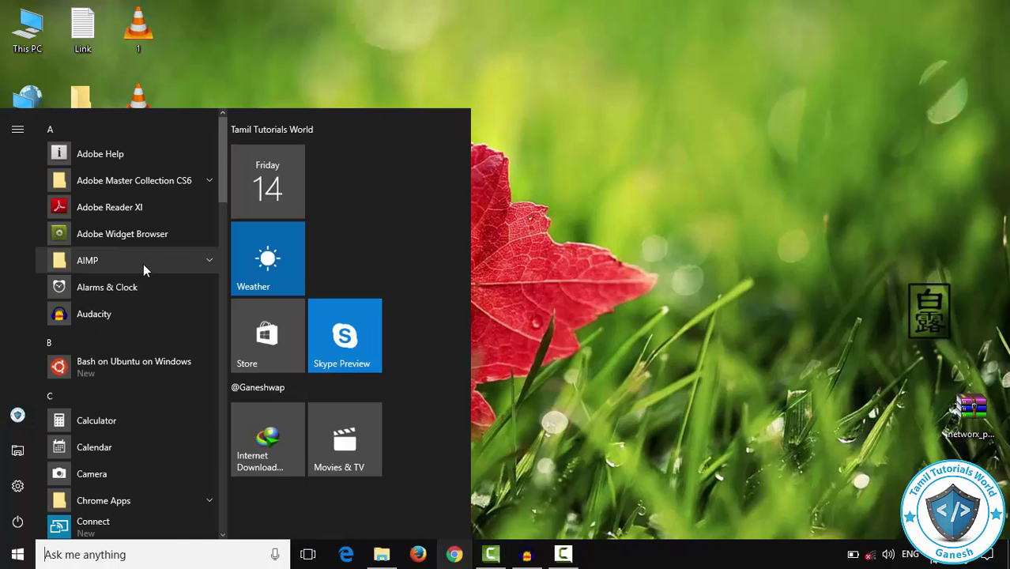
scroll(139, 331, down, 2)
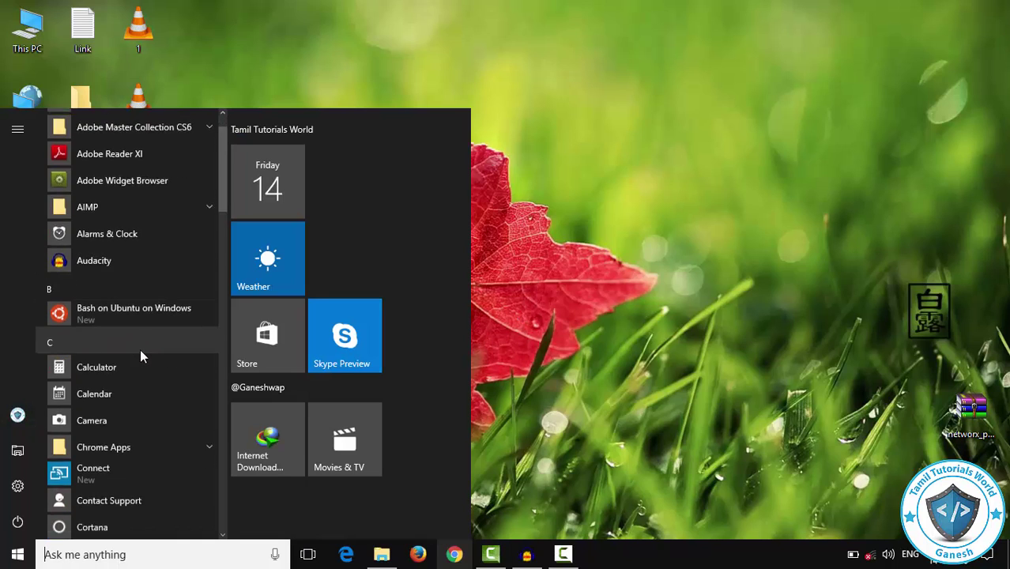
click(147, 298)
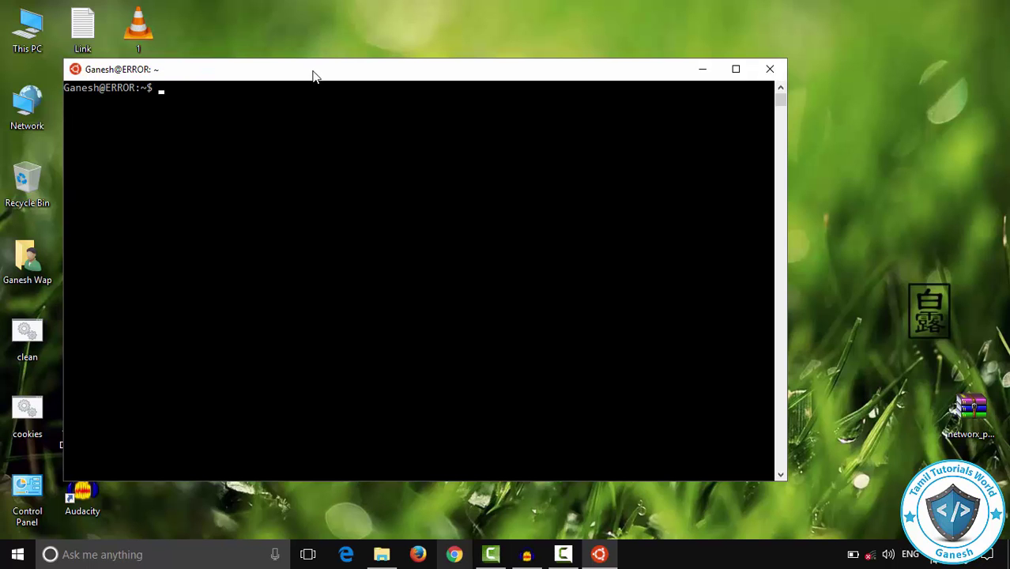
drag(310, 75, 356, 81)
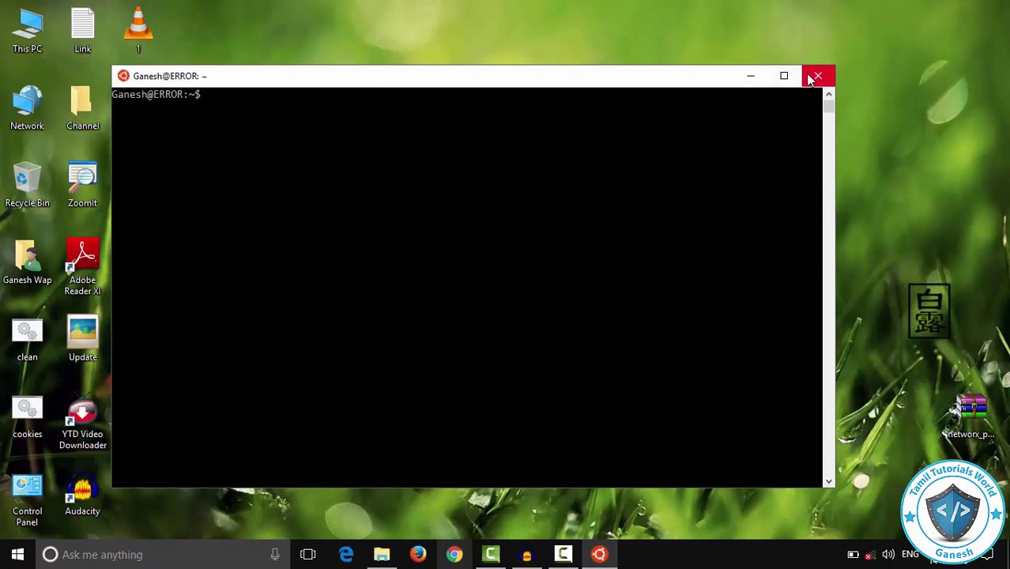
click(816, 74)
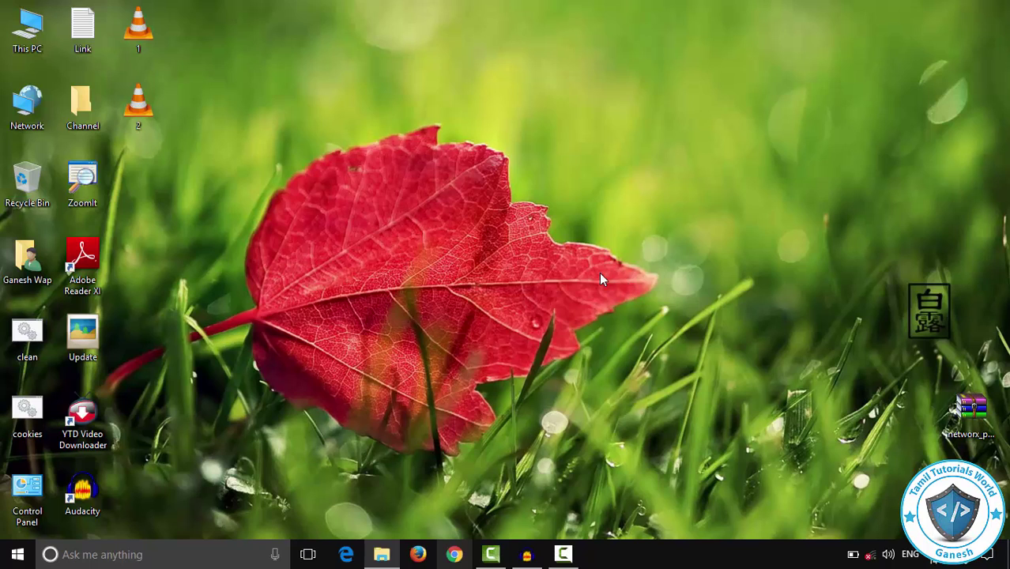